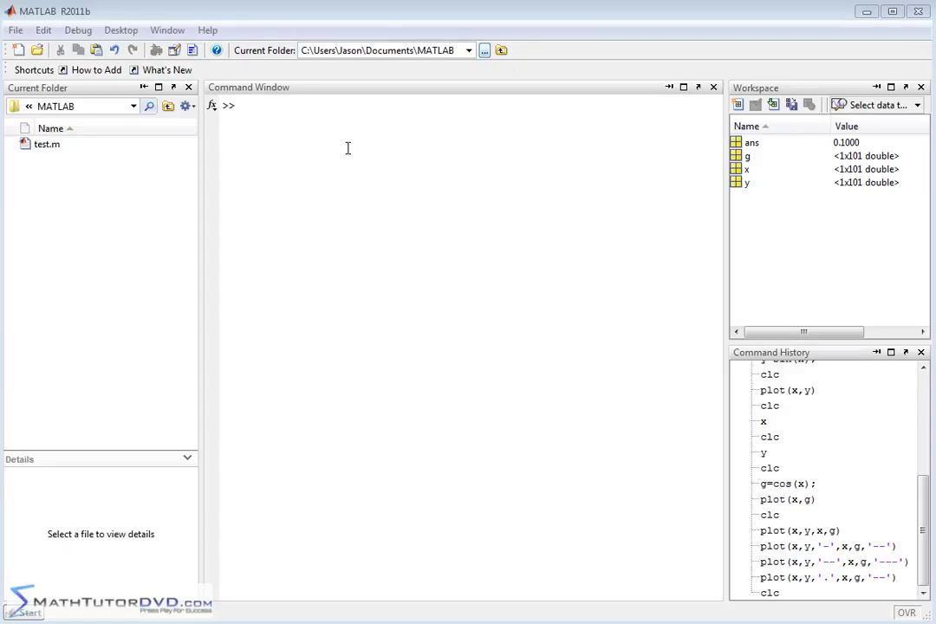
Step: List the 101 values of x from 0 to 10, then clear the Command Window with clc
{"action": "left_click", "coordinate": [338, 181]}
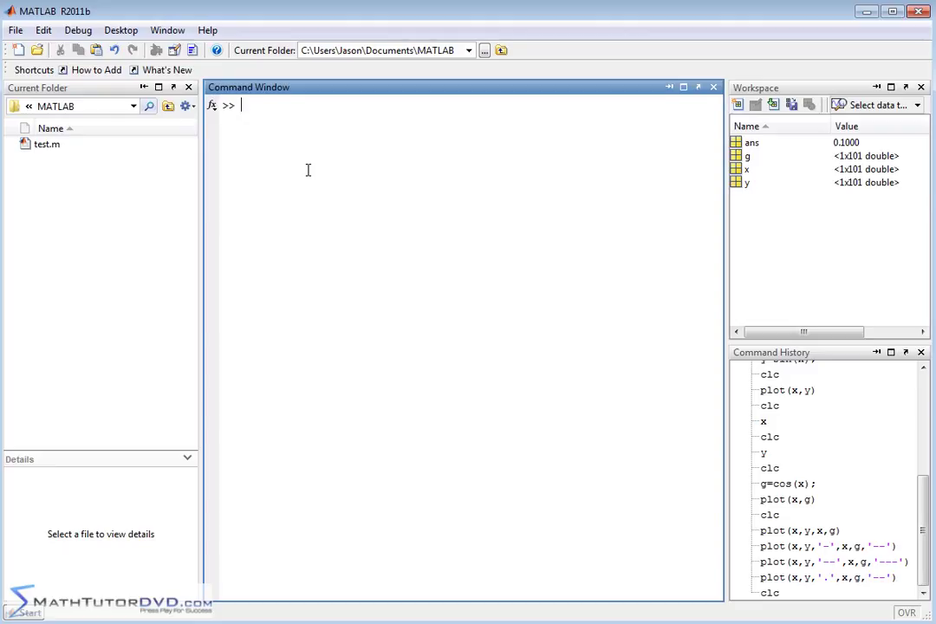
{"action": "type", "text": "x"}
{"action": "key", "text": "Return"}
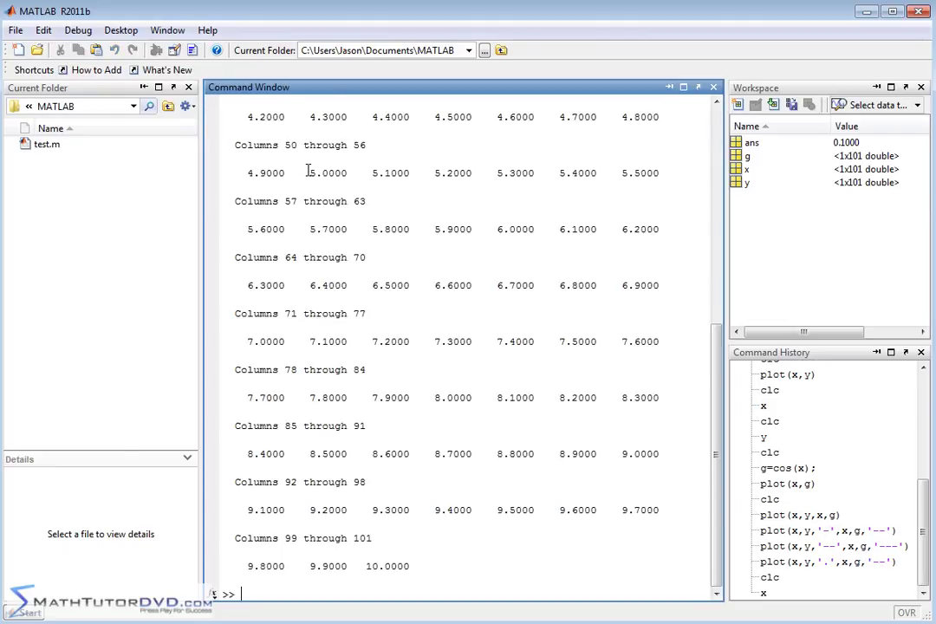
{"action": "type", "text": "clc"}
{"action": "key", "text": "Return"}
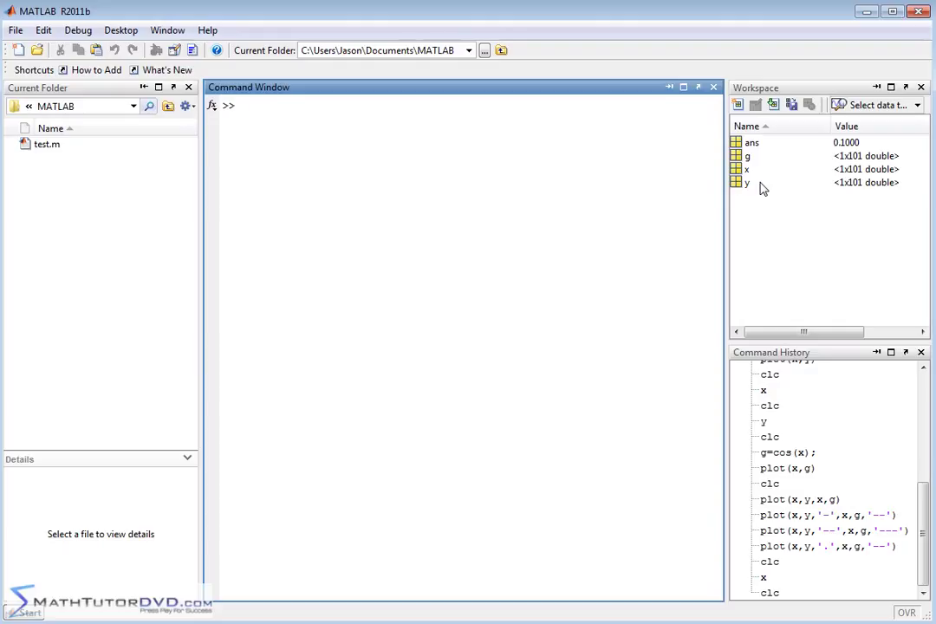
Step: Run plot(x,y,x,g) to draw y and g against x in Figure 1
{"action": "type", "text": "plot(x,y,x,g)"}
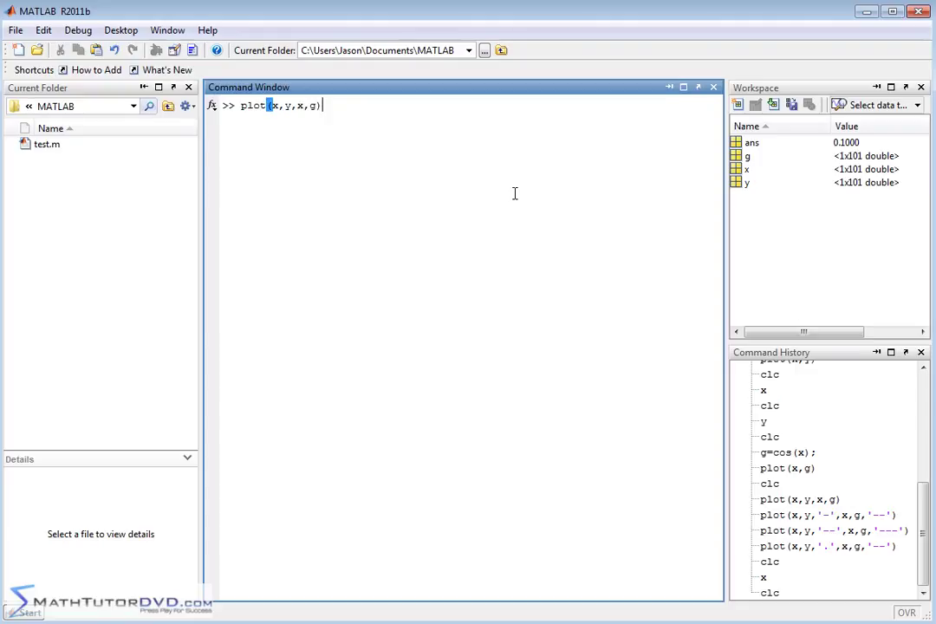
{"action": "key", "text": "Return"}
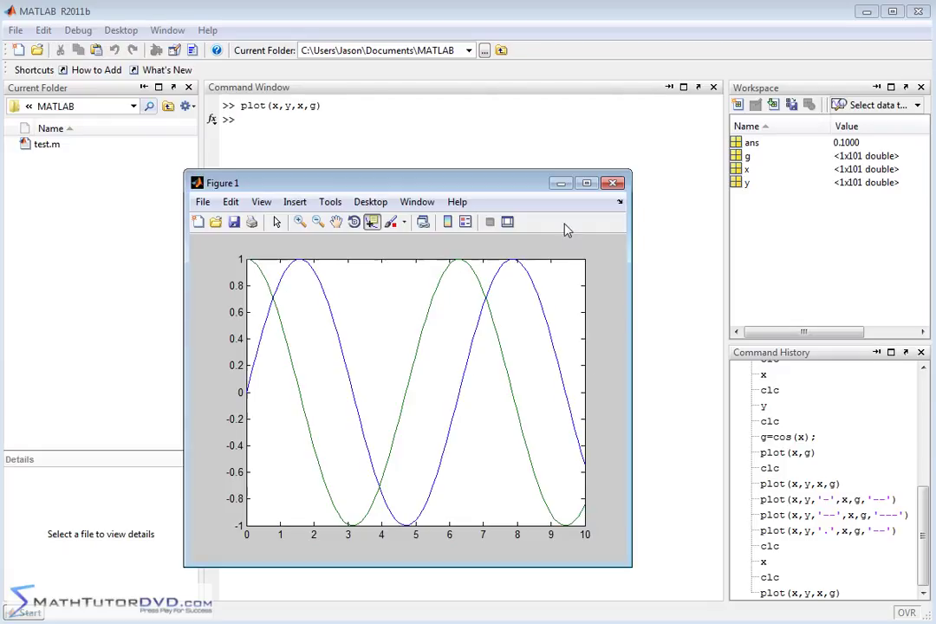
Step: Edit the previous plot command into plot(x,y,'-',x,g,'--') and run it
{"action": "left_click", "coordinate": [400, 124]}
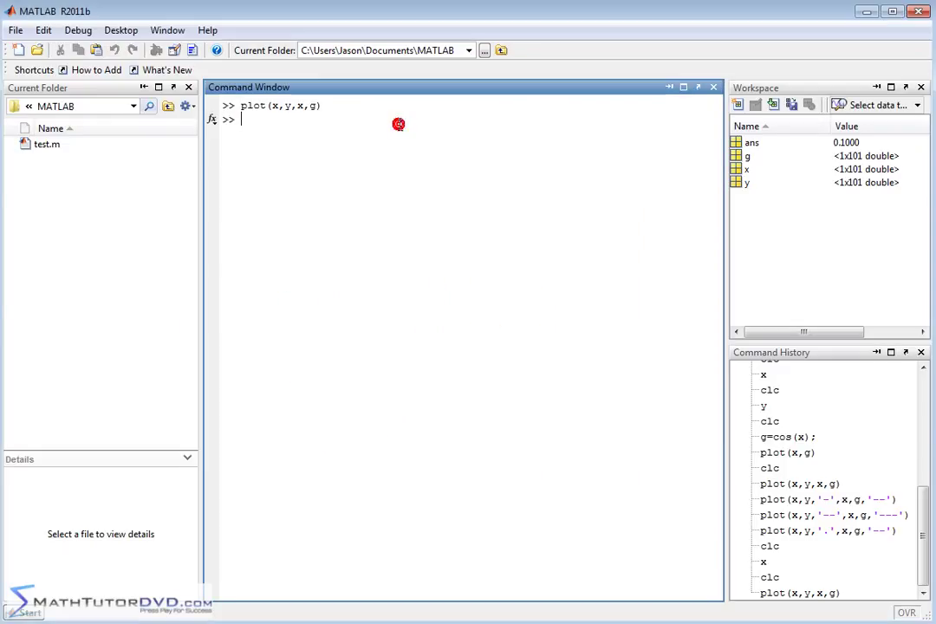
{"action": "key", "text": "Up"}
{"action": "left_click_drag", "start_coordinate": [335, 119], "coordinate": [297, 120]}
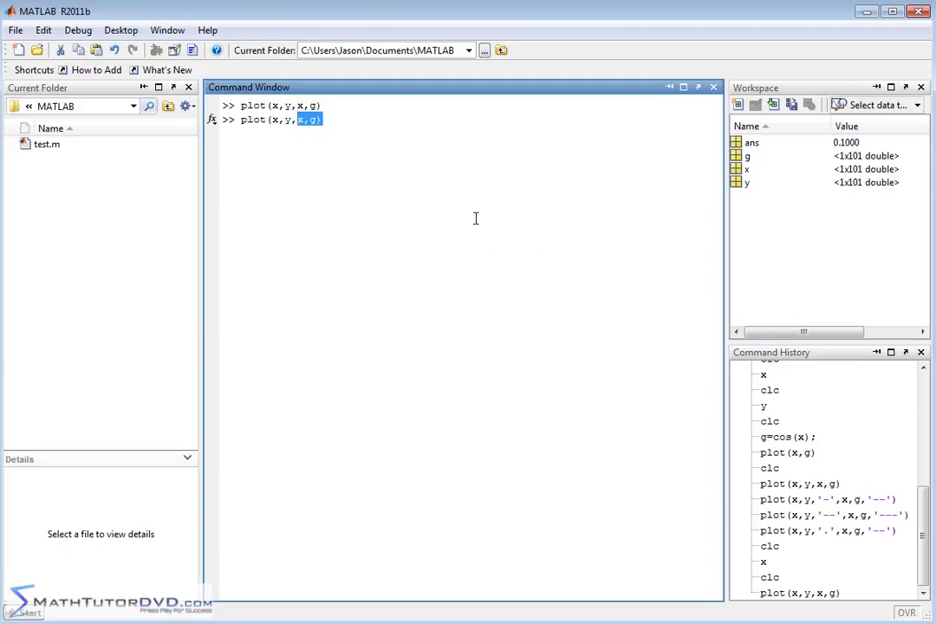
{"action": "key", "text": "BackSpace"}
{"action": "type", "text": "'-',x,g"}
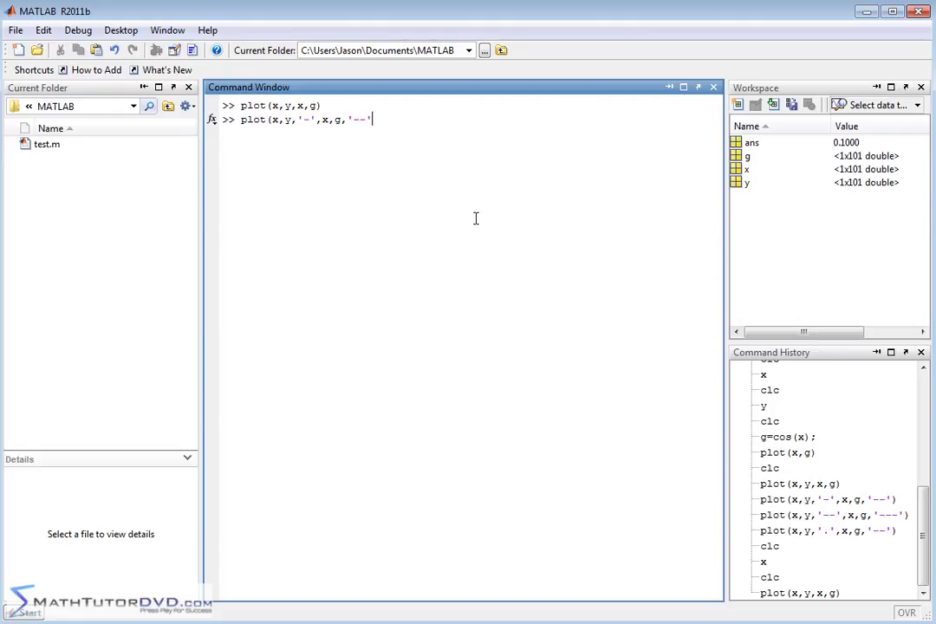
{"action": "type", "text": ",'--')"}
{"action": "left_click", "coordinate": [305, 119]}
{"action": "left_click_drag", "start_coordinate": [353, 119], "coordinate": [366, 118]}
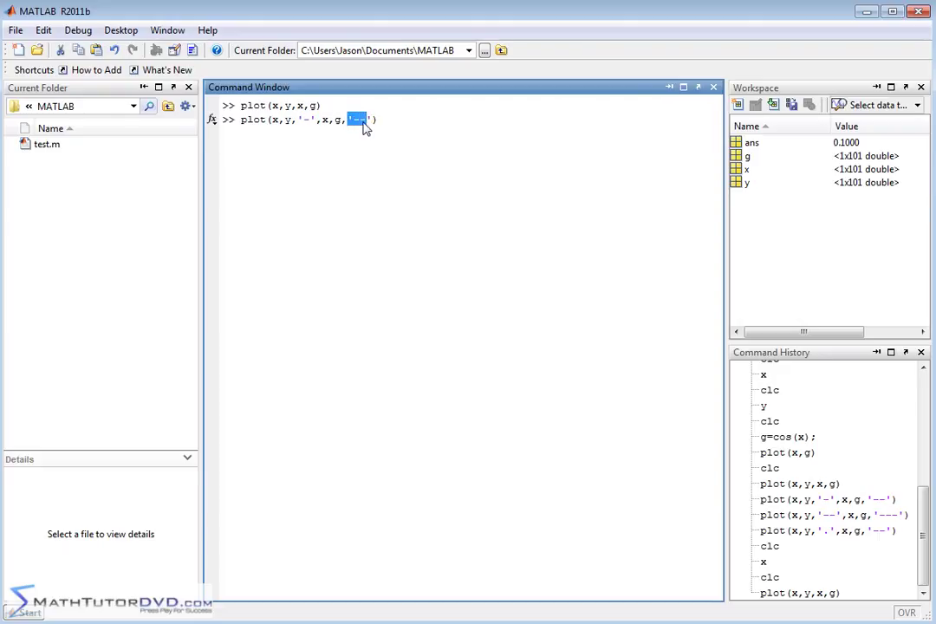
{"action": "left_click", "coordinate": [369, 118]}
{"action": "key", "text": "Return"}
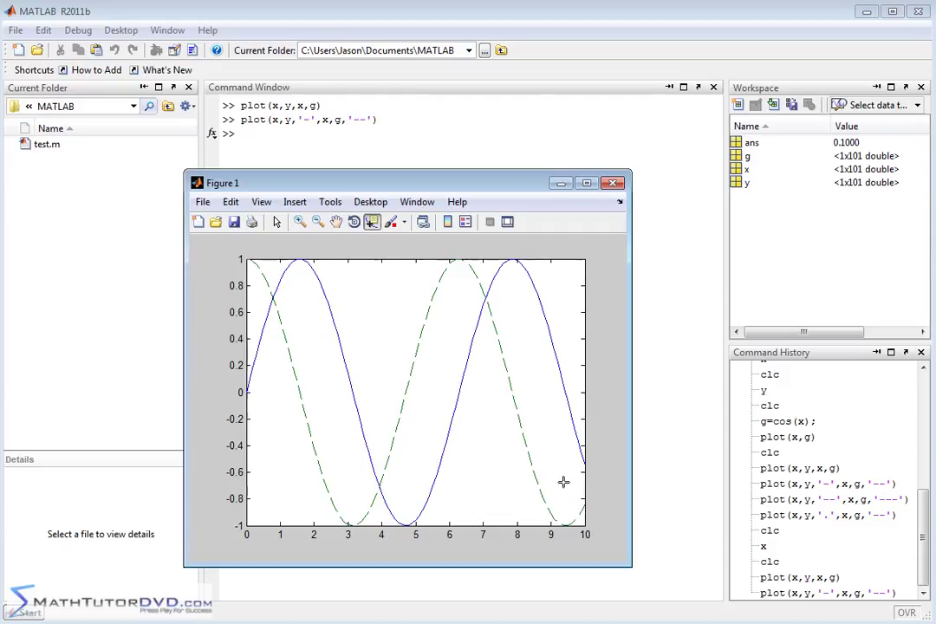
Step: Change the sine style from '-' to '.' and rerun plot(x,y,'.',x,g,'--')
{"action": "left_click", "coordinate": [318, 134]}
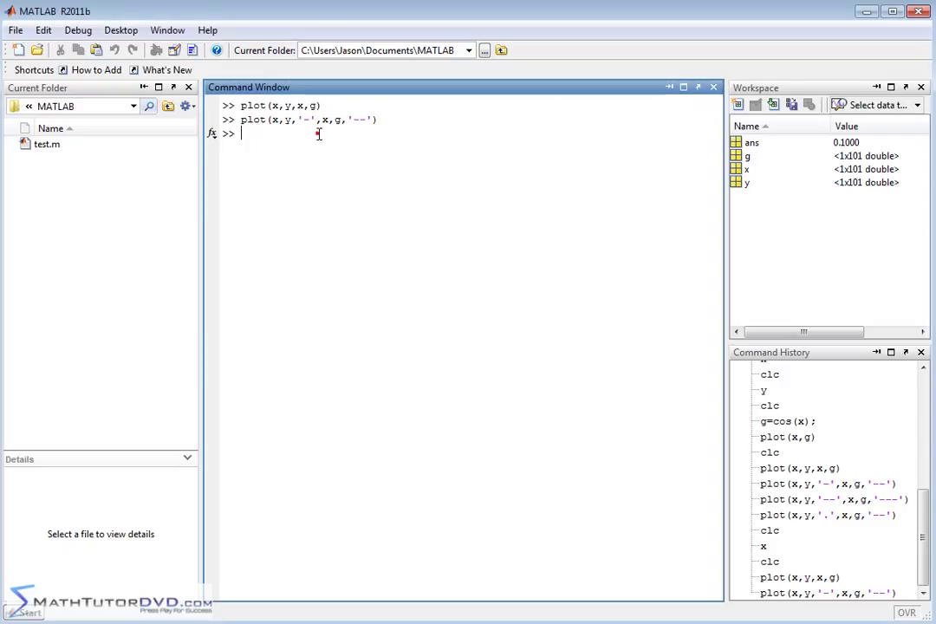
{"action": "key", "text": "Up"}
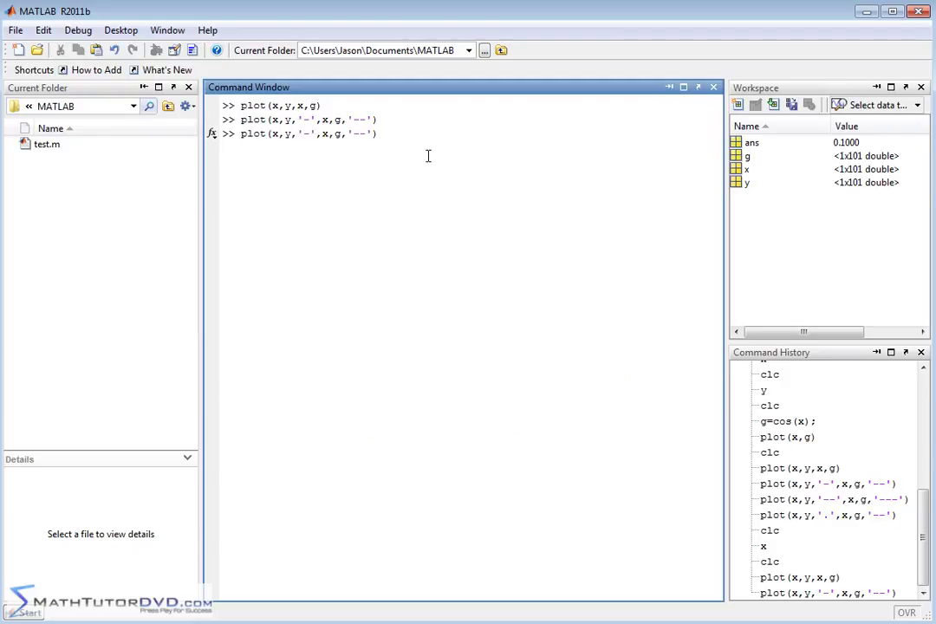
{"action": "key", "text": "Left"}
{"action": "key", "text": "Left"}
{"action": "key", "text": "Left"}
{"action": "key", "text": "Left"}
{"action": "key", "text": "Left"}
{"action": "key", "text": "Left"}
{"action": "key", "text": "Left"}
{"action": "key", "text": "Left"}
{"action": "key", "text": "Left"}
{"action": "key", "text": "BackSpace"}
{"action": "type", "text": "."}
{"action": "key", "text": "Return"}
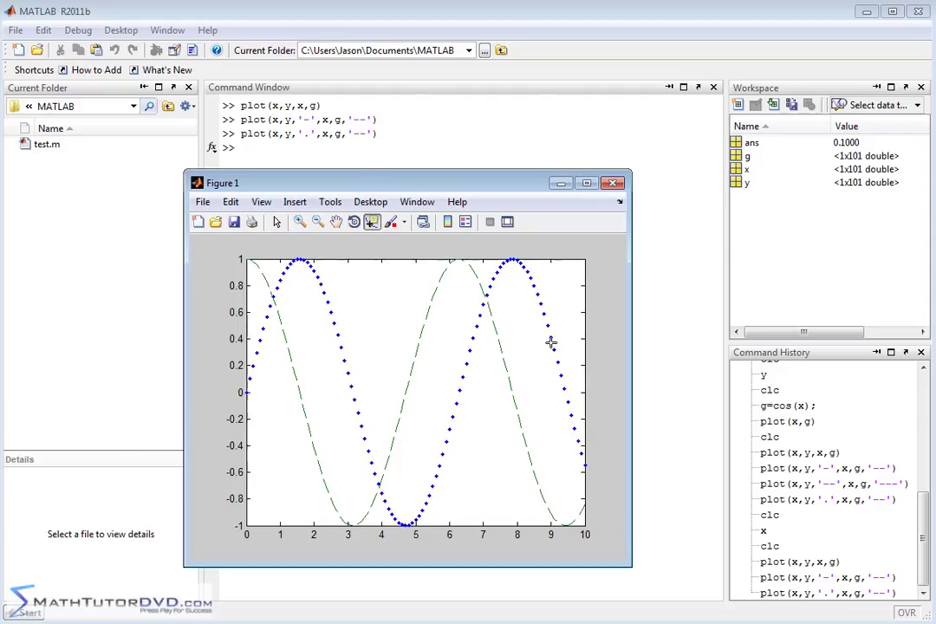
{"action": "left_click", "coordinate": [323, 150]}
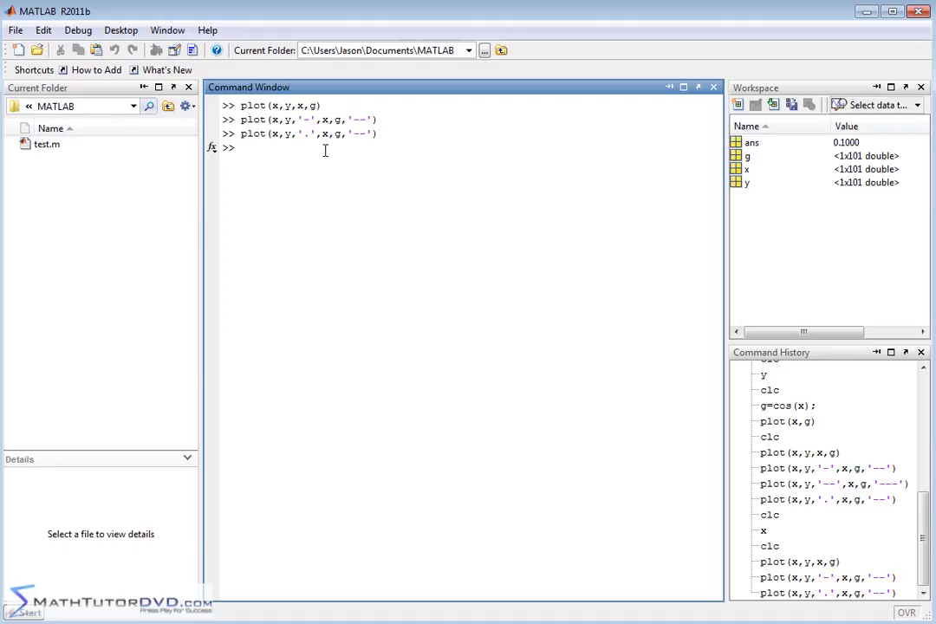
{"action": "type", "text": "grid on"}
{"action": "key", "text": "Return"}
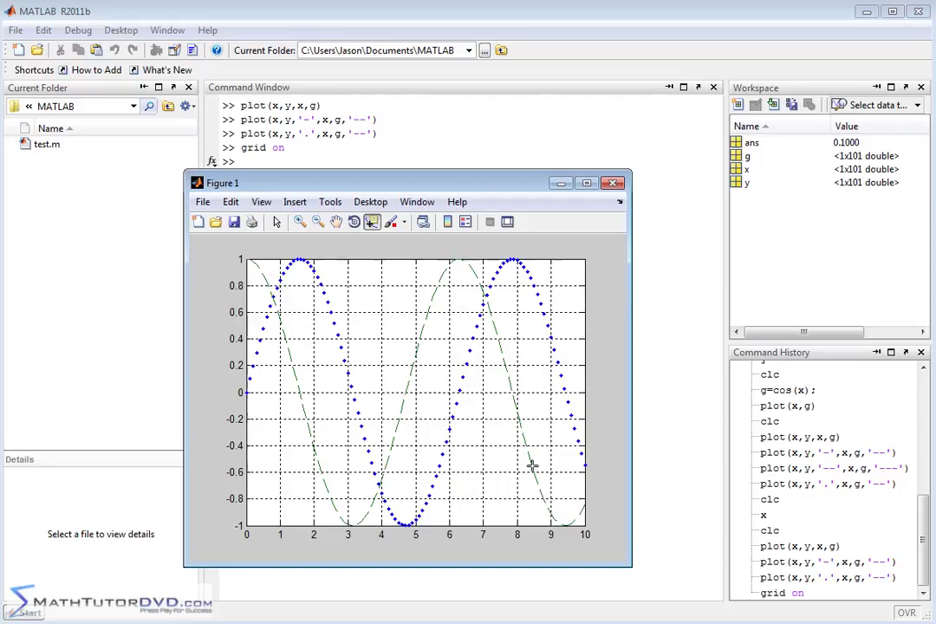
{"action": "left_click", "coordinate": [686, 321]}
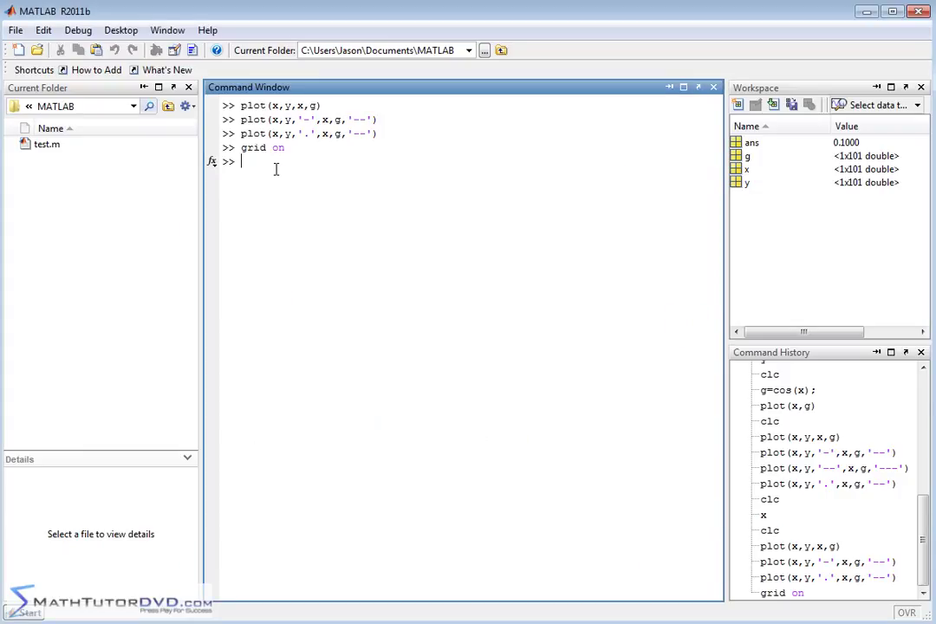
{"action": "type", "text": "grid off"}
{"action": "key", "text": "Return"}
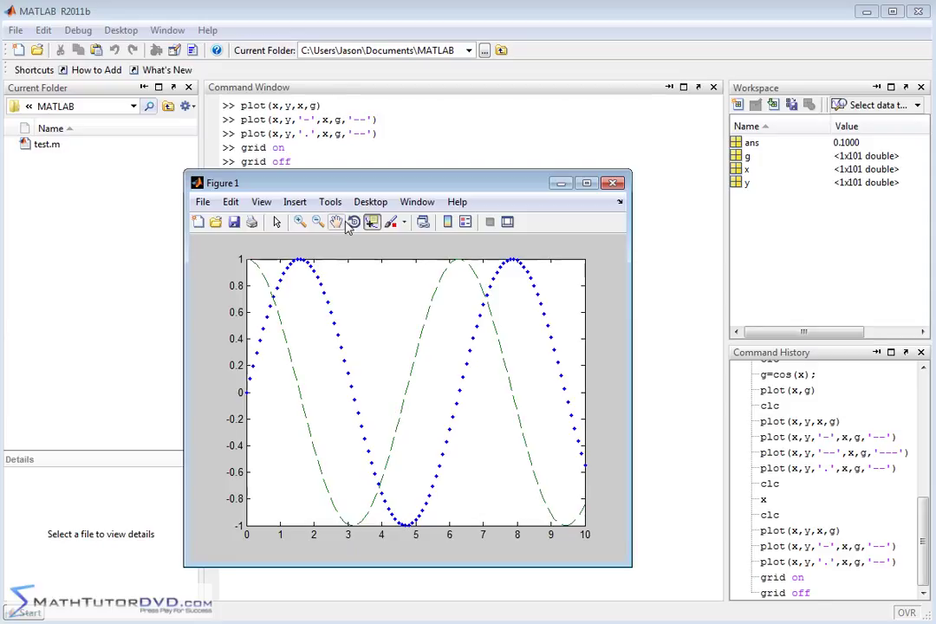
Step: Add the title 'Sin and Cos Graphs' to Figure 1 from the Insert menu
{"action": "left_click", "coordinate": [305, 206]}
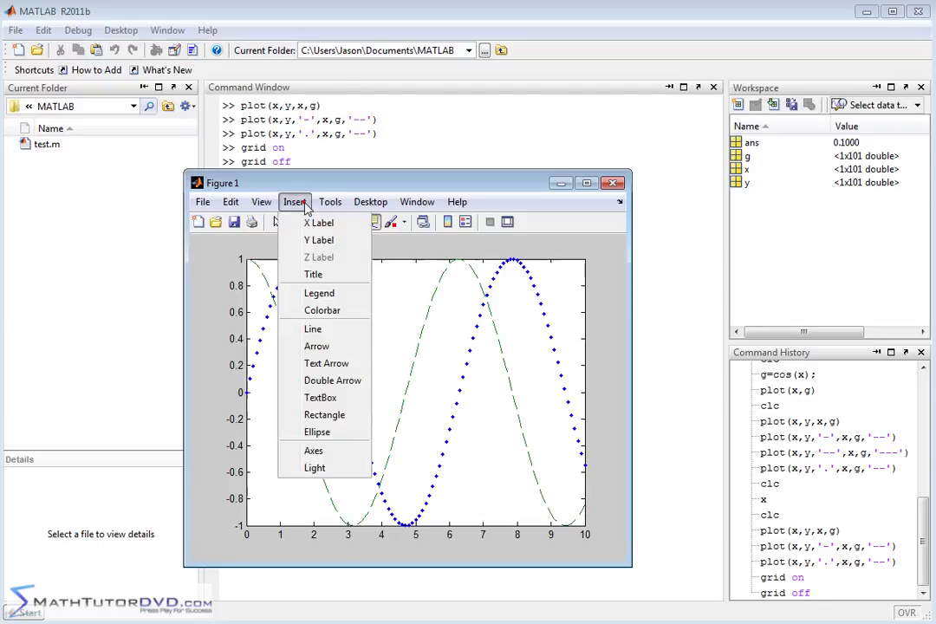
{"action": "left_click", "coordinate": [320, 270]}
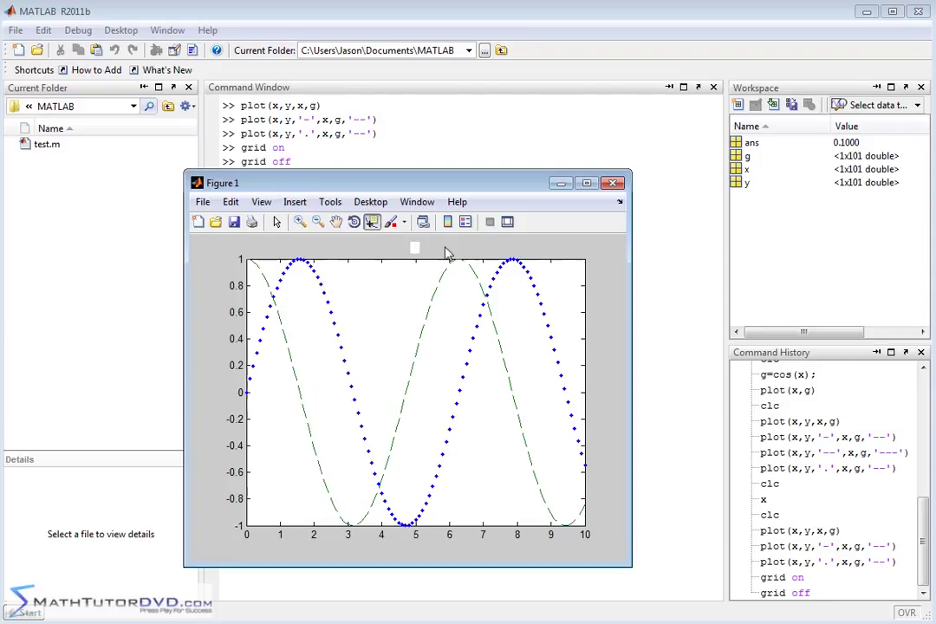
{"action": "type", "text": "Sin and Cos Graphs"}
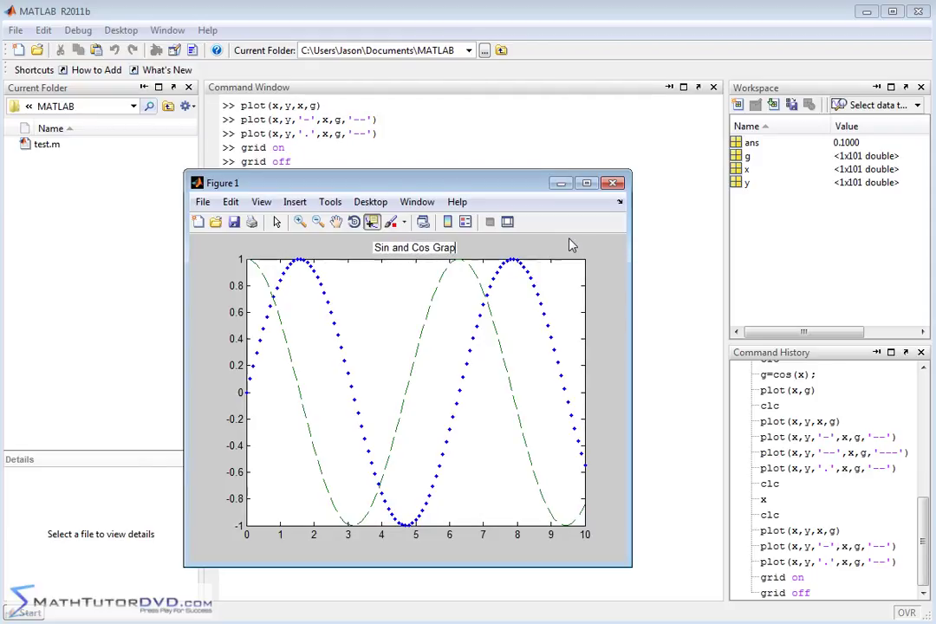
{"action": "left_click", "coordinate": [565, 245]}
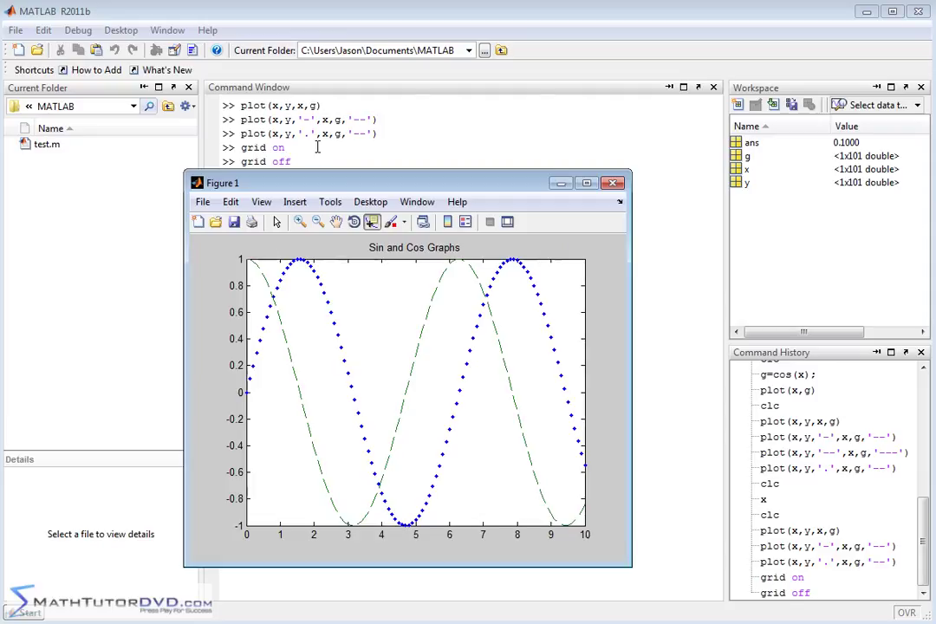
Step: Label the horizontal axis 'x-axis' and type 'y-axis' as the vertical-axis label
{"action": "left_click", "coordinate": [297, 201]}
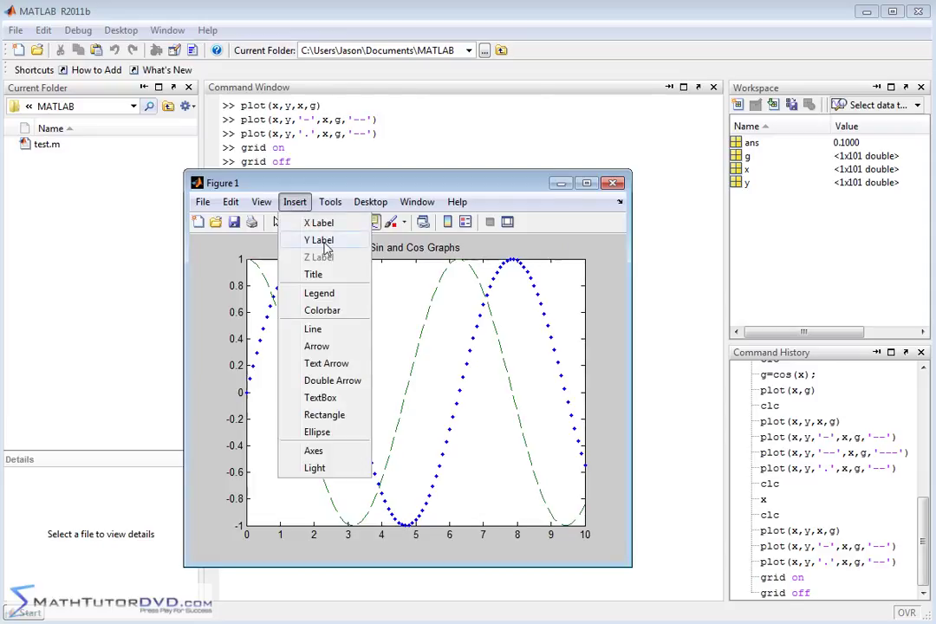
{"action": "left_click", "coordinate": [318, 223]}
{"action": "type", "text": "x-axis"}
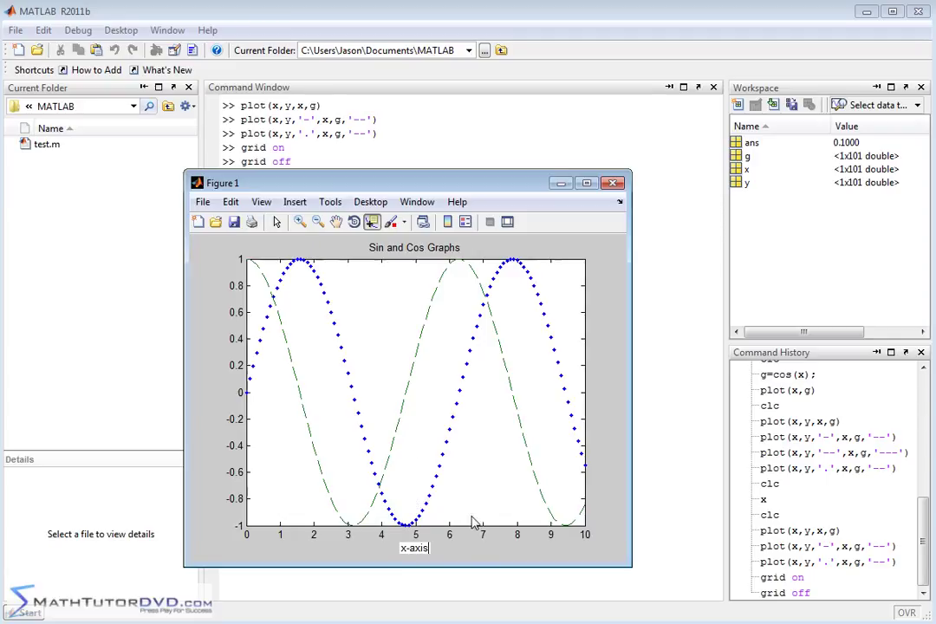
{"action": "left_click", "coordinate": [469, 550]}
{"action": "left_click", "coordinate": [295, 201]}
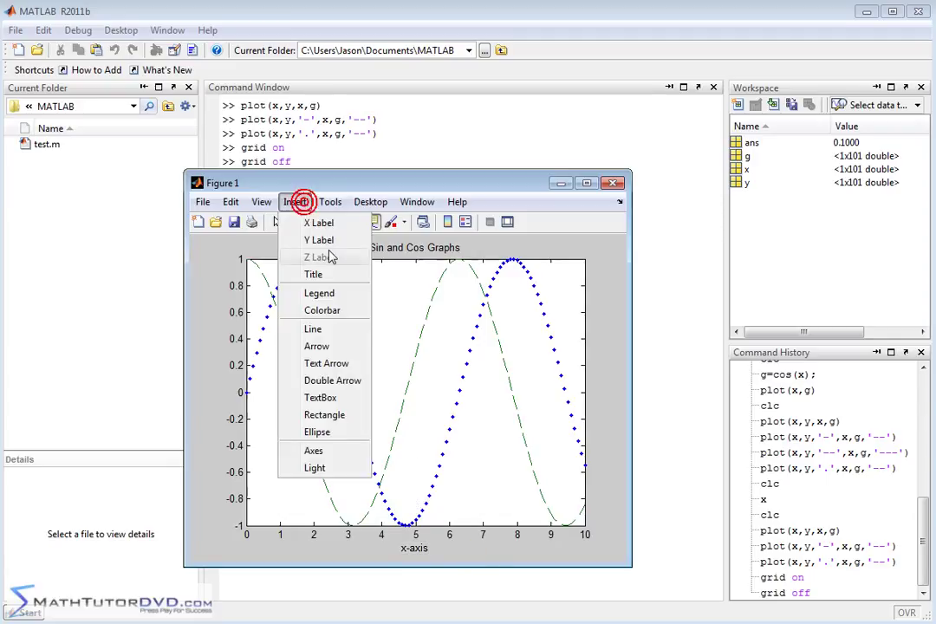
{"action": "left_click", "coordinate": [304, 240]}
{"action": "type", "text": "y-axis"}
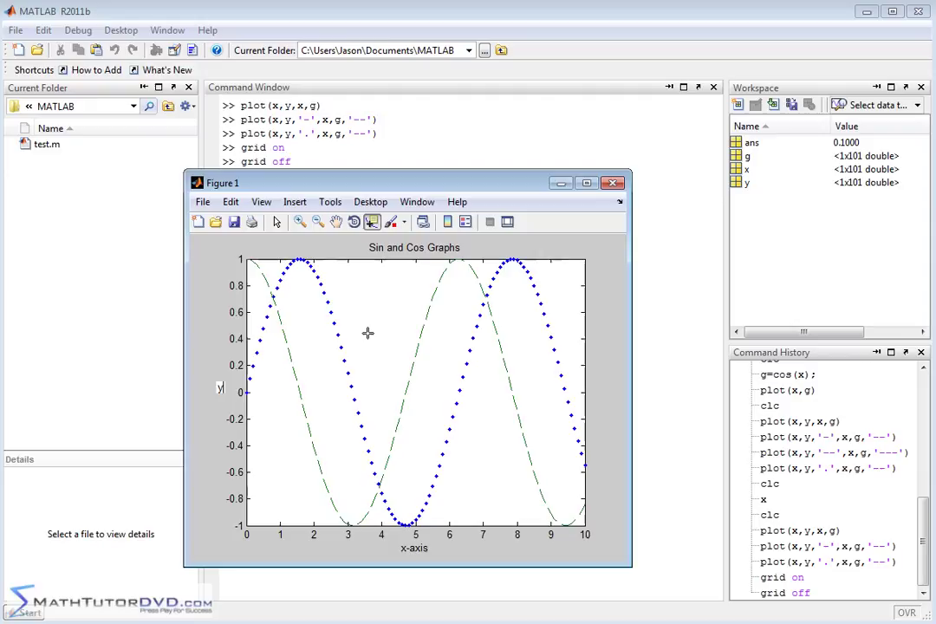
Step: Commit the 'y-axis' label, then insert a data1/data2 legend and turn it off again
{"action": "left_click", "coordinate": [207, 452]}
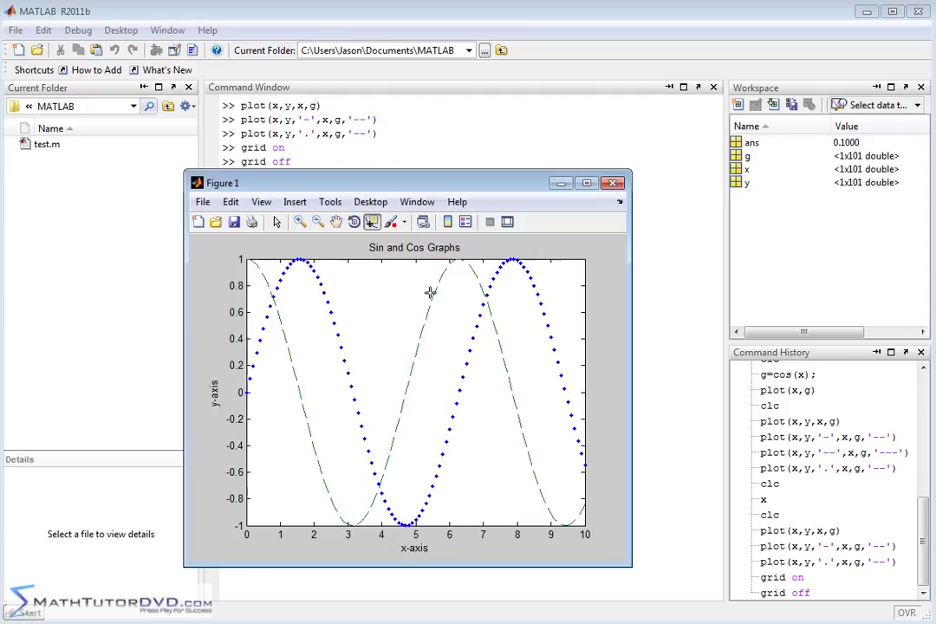
{"action": "left_click", "coordinate": [295, 202]}
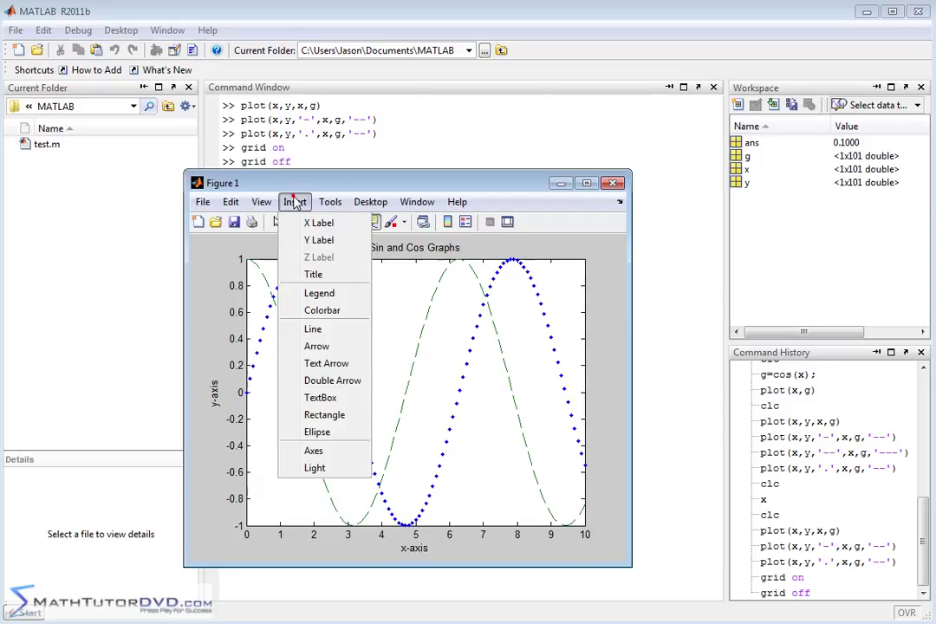
{"action": "left_click", "coordinate": [350, 296]}
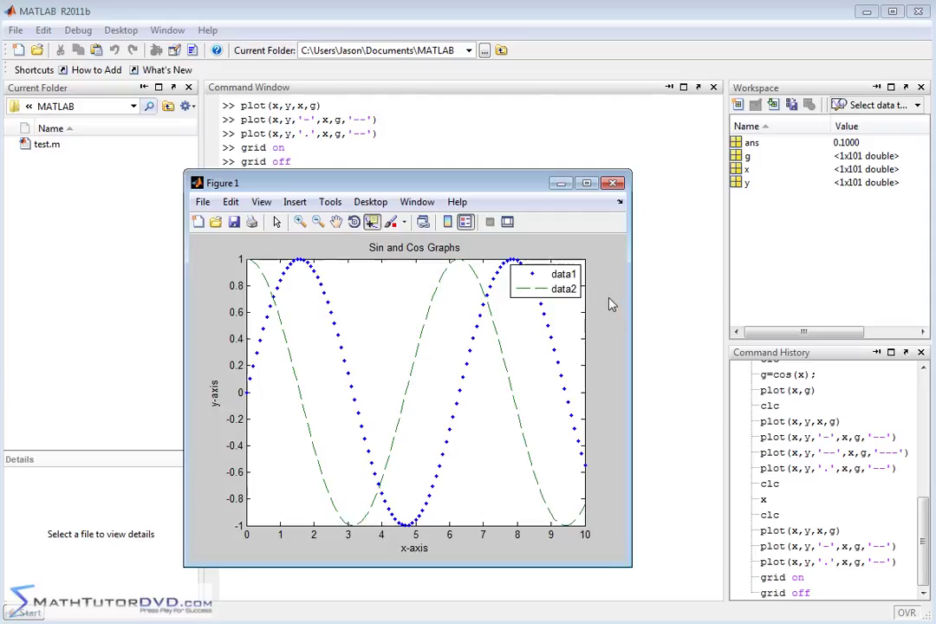
{"action": "left_click", "coordinate": [293, 204]}
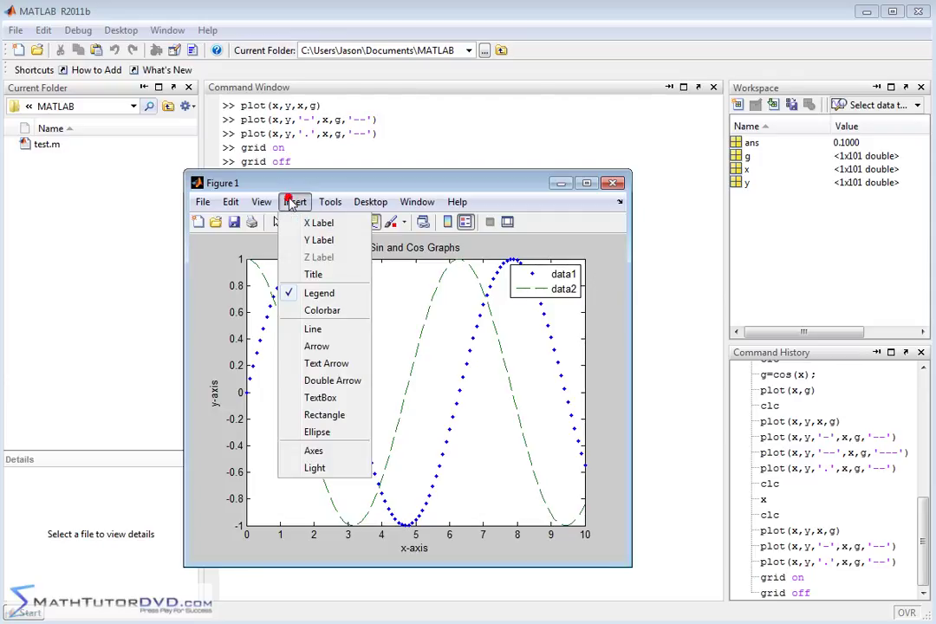
{"action": "left_click", "coordinate": [340, 297]}
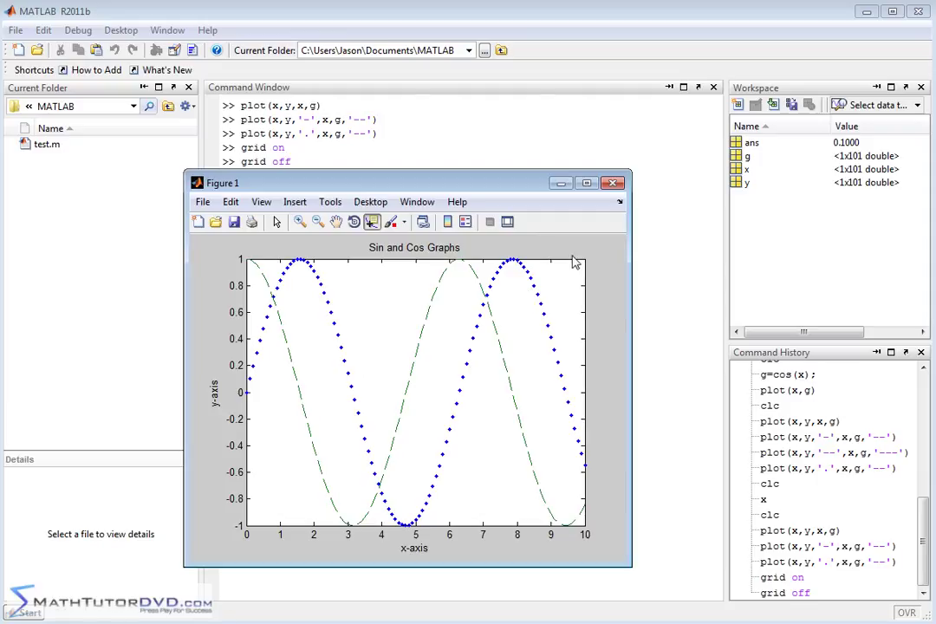
Step: Run legend('Sin(x)','Cos(x)') from the Command Window to label both curves
{"action": "left_click", "coordinate": [461, 13]}
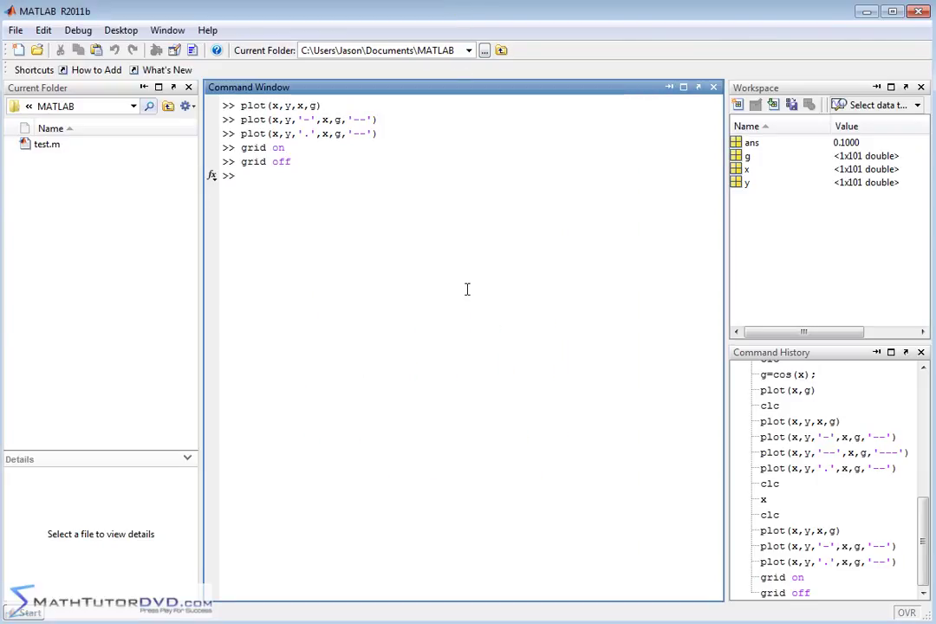
{"action": "left_click", "coordinate": [340, 227]}
{"action": "type", "text": "legend("}
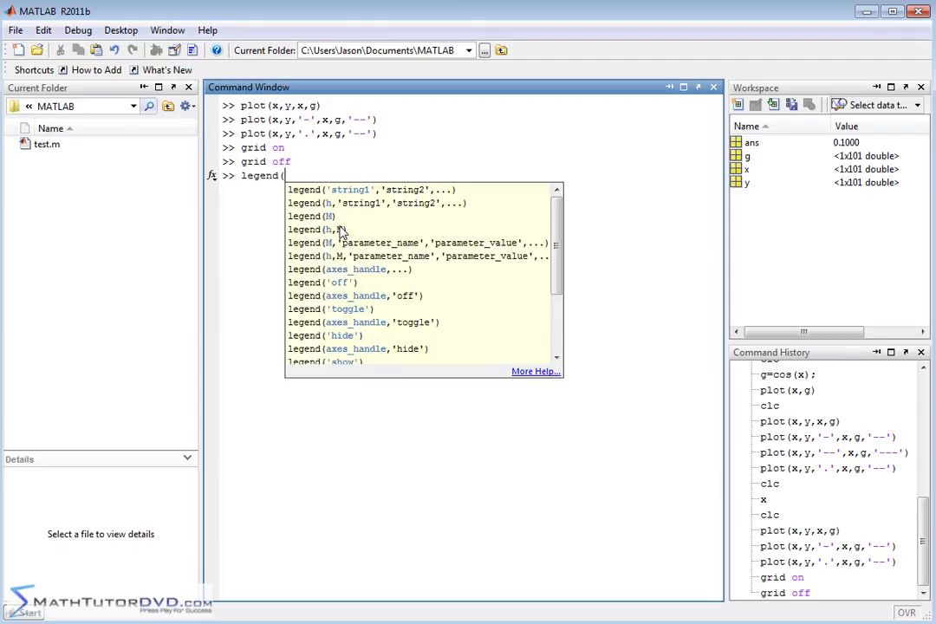
{"action": "type", "text": "'Sin"}
{"action": "type", "text": "(x)',"}
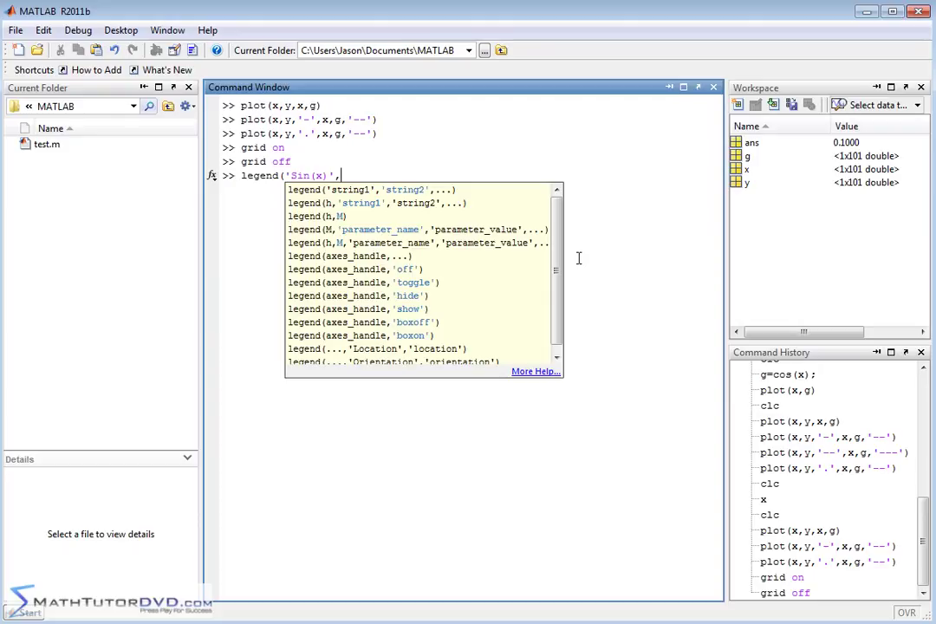
{"action": "type", "text": "'Cos(x)')"}
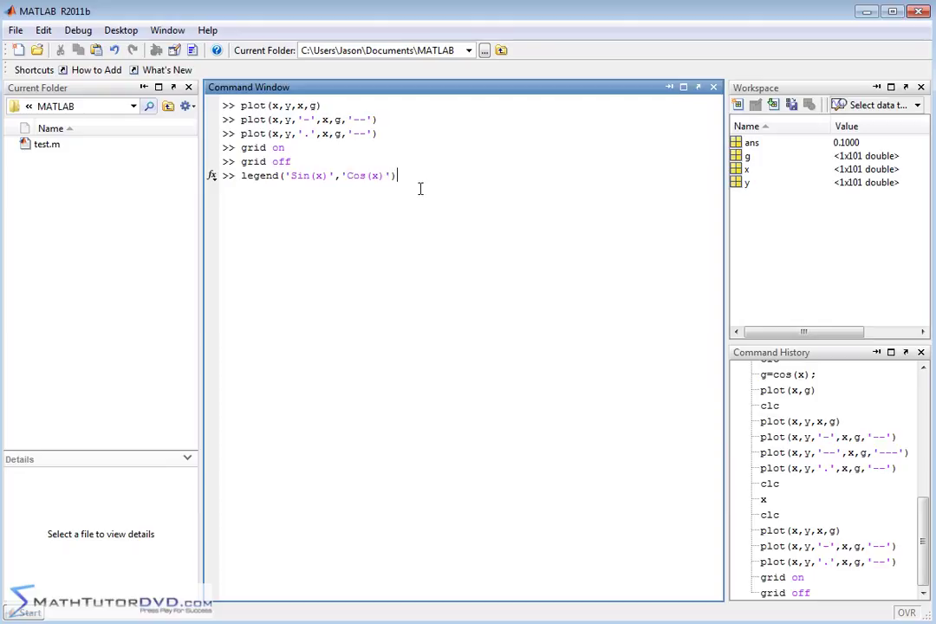
{"action": "key", "text": "Return"}
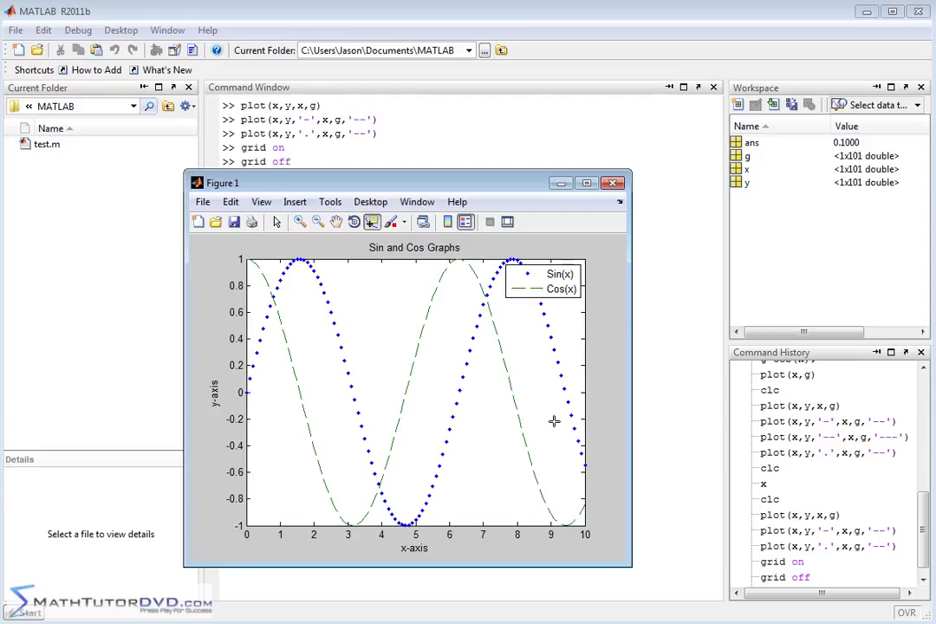
Step: Read sine points with the Data Cursor, then move the tip to cosine at X 3.9, Y -0.7259
{"action": "left_click", "coordinate": [372, 222]}
{"action": "left_click", "coordinate": [323, 293]}
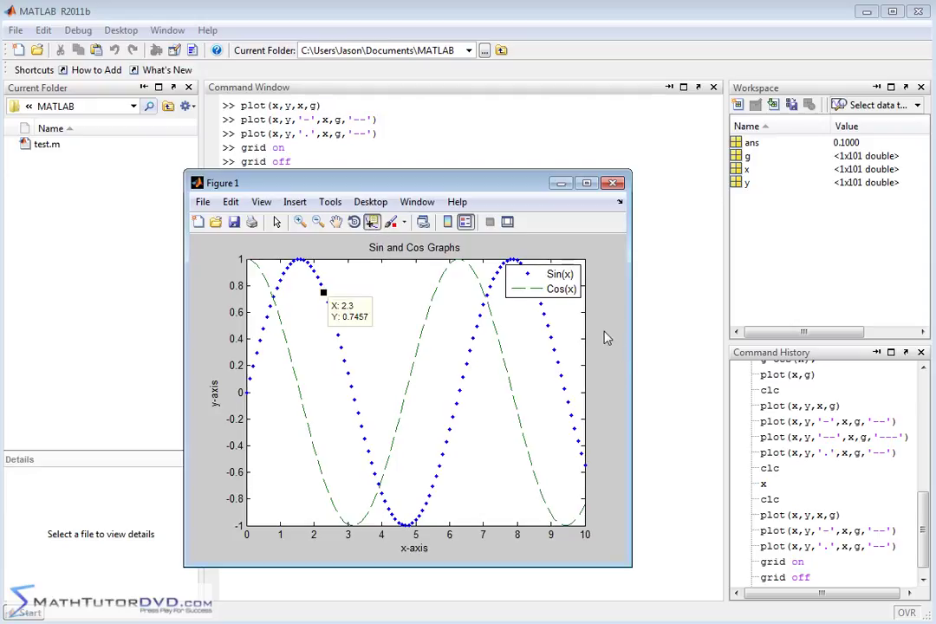
{"action": "key", "text": "Right"}
{"action": "key", "text": "Right"}
{"action": "key", "text": "Right"}
{"action": "key", "text": "Right"}
{"action": "key", "text": "Right"}
{"action": "key", "text": "Right"}
{"action": "key", "text": "Right"}
{"action": "key", "text": "Right"}
{"action": "key", "text": "Right"}
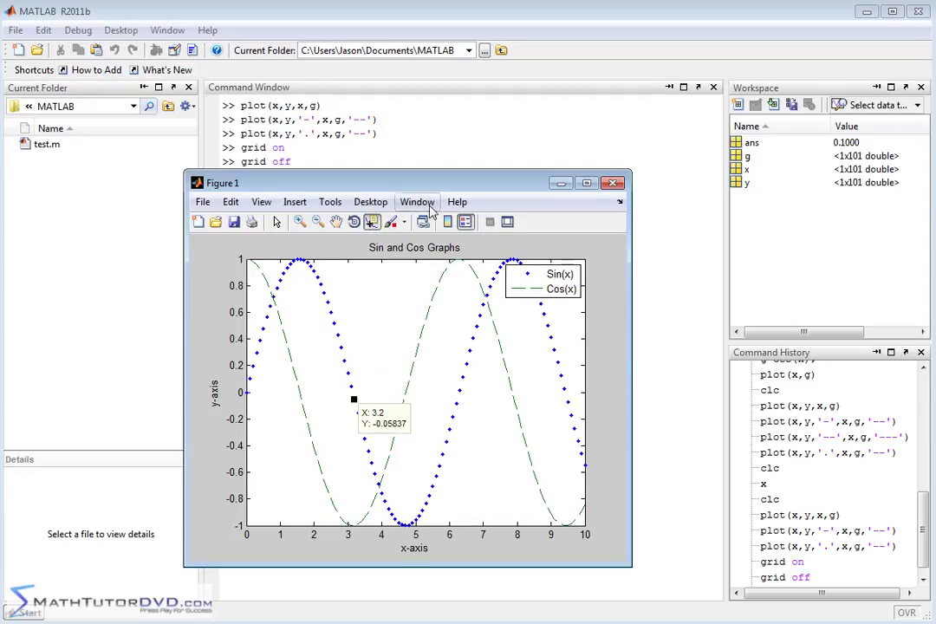
{"action": "left_click", "coordinate": [431, 297]}
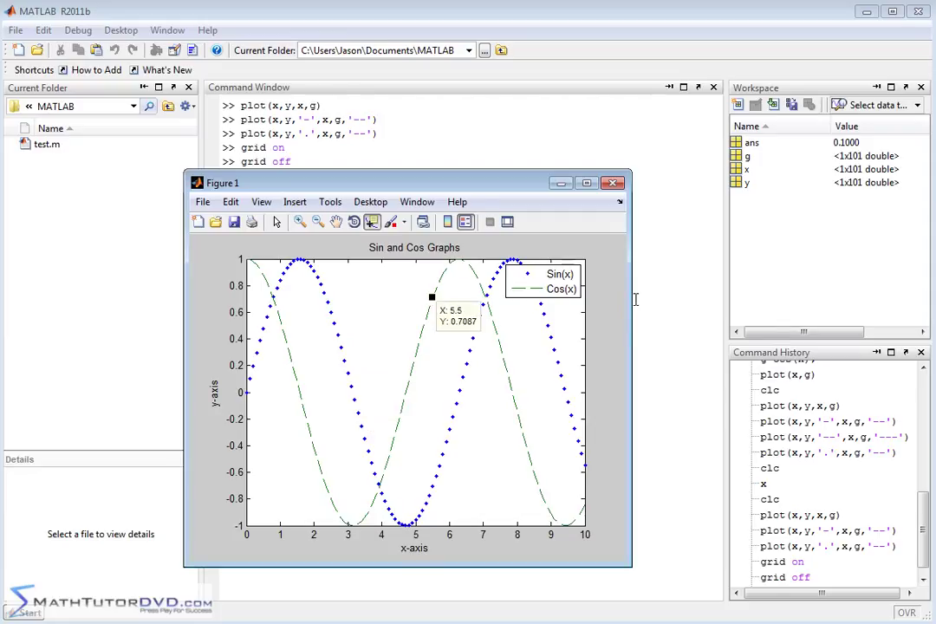
{"action": "key", "text": "Left"}
{"action": "key", "text": "Left"}
{"action": "key", "text": "Left"}
{"action": "key", "text": "Left"}
{"action": "key", "text": "Left"}
{"action": "key", "text": "Left"}
{"action": "key", "text": "Left"}
{"action": "key", "text": "Left"}
{"action": "key", "text": "Left"}
{"action": "key", "text": "Left"}
{"action": "key", "text": "Left"}
{"action": "key", "text": "Left"}
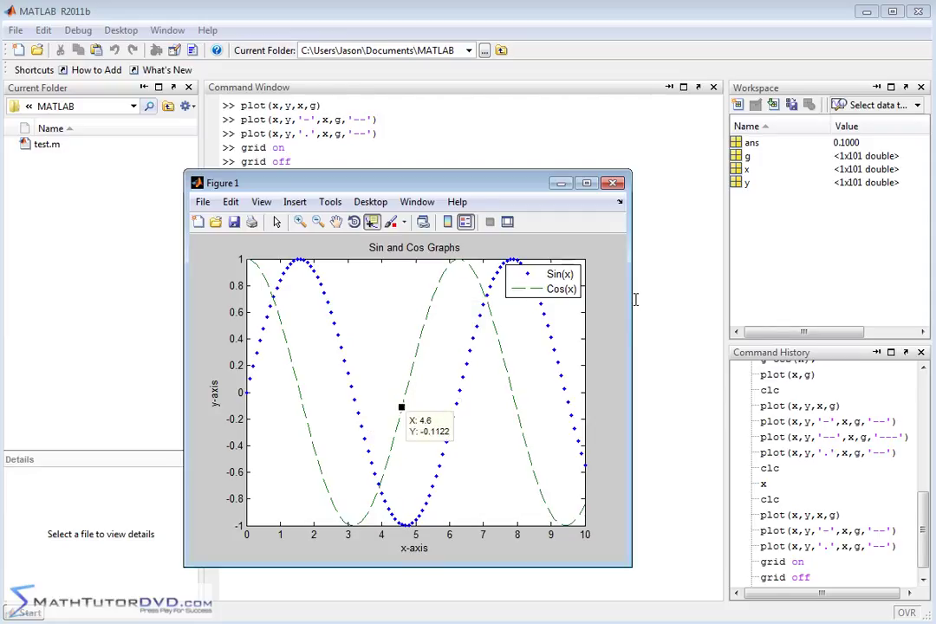
{"action": "key", "text": "Left"}
{"action": "key", "text": "Left"}
{"action": "key", "text": "Left"}
{"action": "key", "text": "Left"}
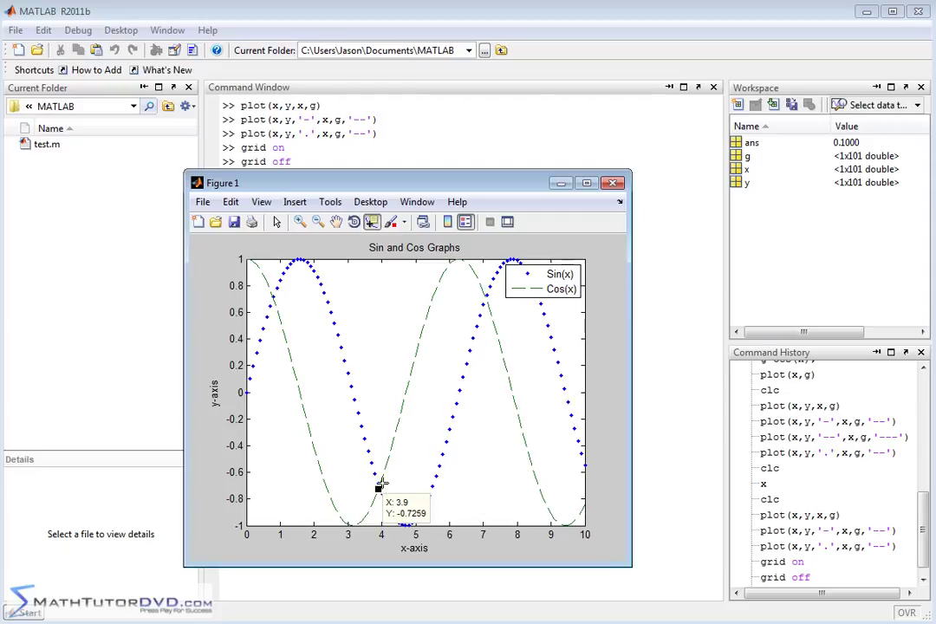
Step: Zoom in on the cosine curve around x 3.9, spanning x 3.3 to 4.6
{"action": "left_click", "coordinate": [300, 222]}
{"action": "left_click_drag", "start_coordinate": [357, 454], "coordinate": [406, 519]}
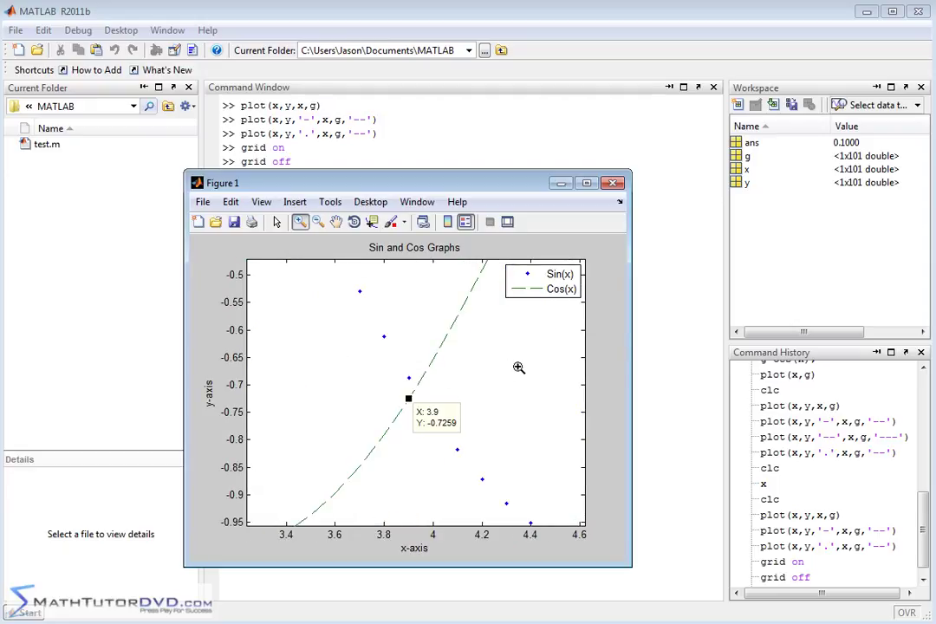
{"action": "key", "text": "alt+Tab"}
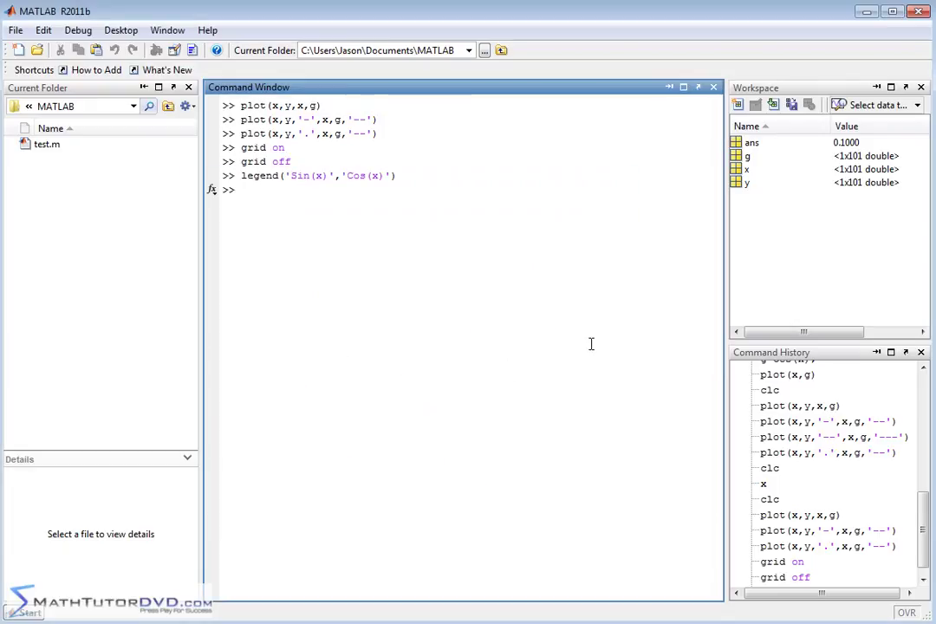
{"action": "key", "text": "alt+Tab"}
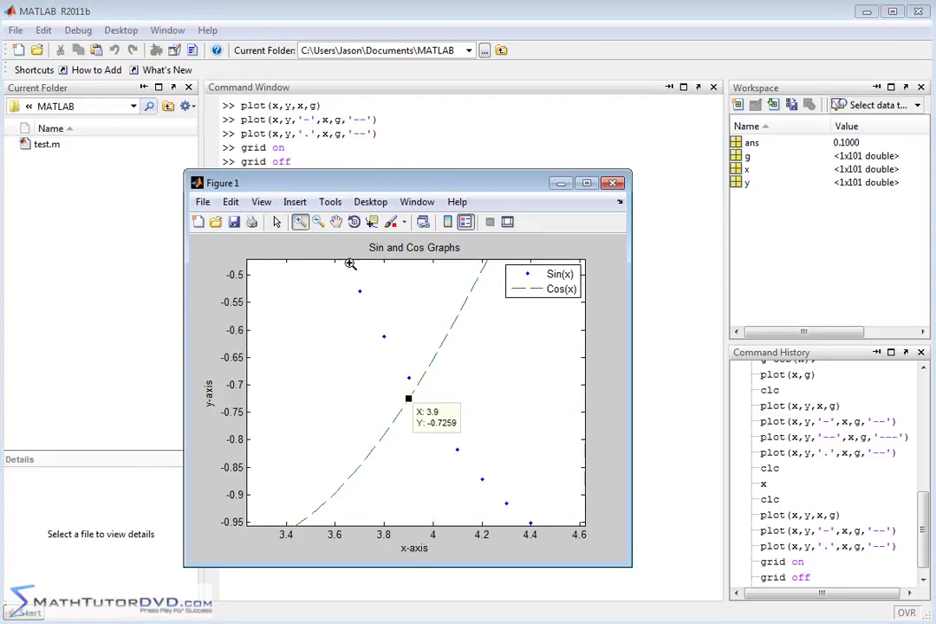
Step: Step the data tip along the cosine curve to X 3.8, Y -0.791
{"action": "left_click", "coordinate": [371, 222]}
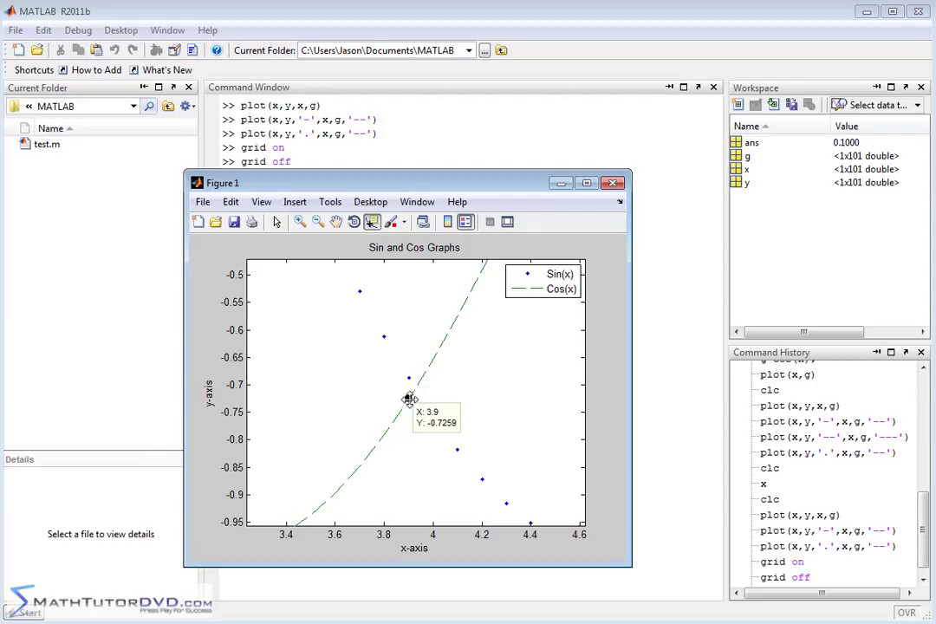
{"action": "key", "text": "Right"}
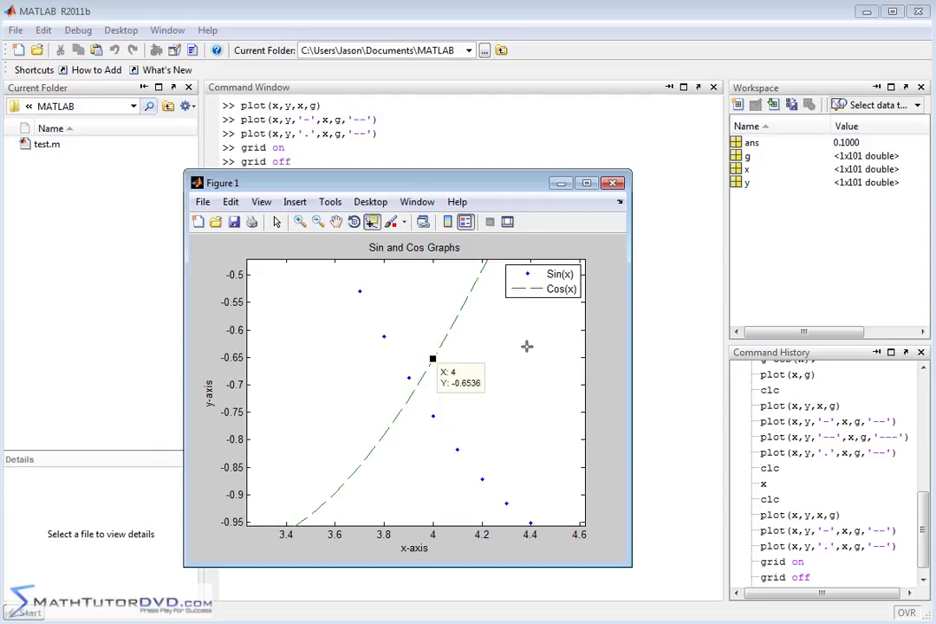
{"action": "key", "text": "Left"}
{"action": "key", "text": "Left"}
{"action": "key", "text": "Right"}
{"action": "key", "text": "Left"}
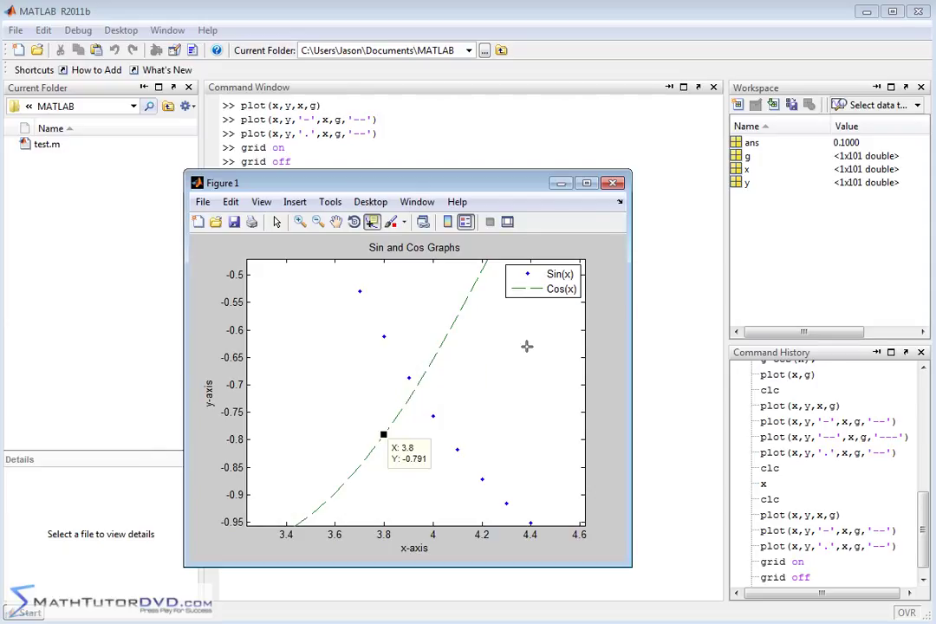
{"action": "key", "text": "Right"}
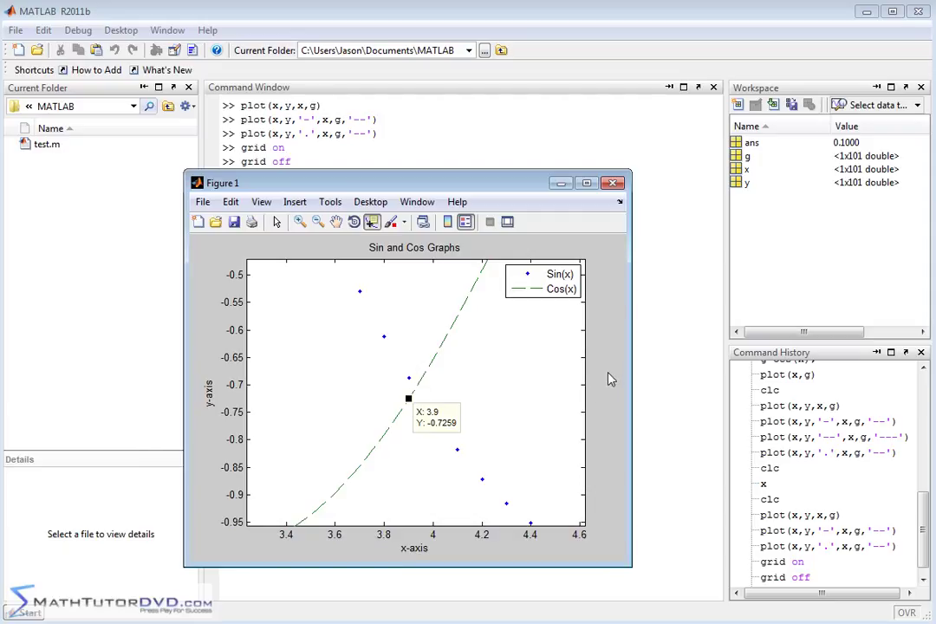
{"action": "key", "text": "Right"}
{"action": "key", "text": "Left"}
{"action": "key", "text": "Left"}
{"action": "key", "text": "Right"}
{"action": "key", "text": "Right"}
{"action": "key", "text": "Left"}
{"action": "key", "text": "Right"}
{"action": "key", "text": "Right"}
{"action": "key", "text": "Left"}
{"action": "key", "text": "Left"}
{"action": "key", "text": "Left"}
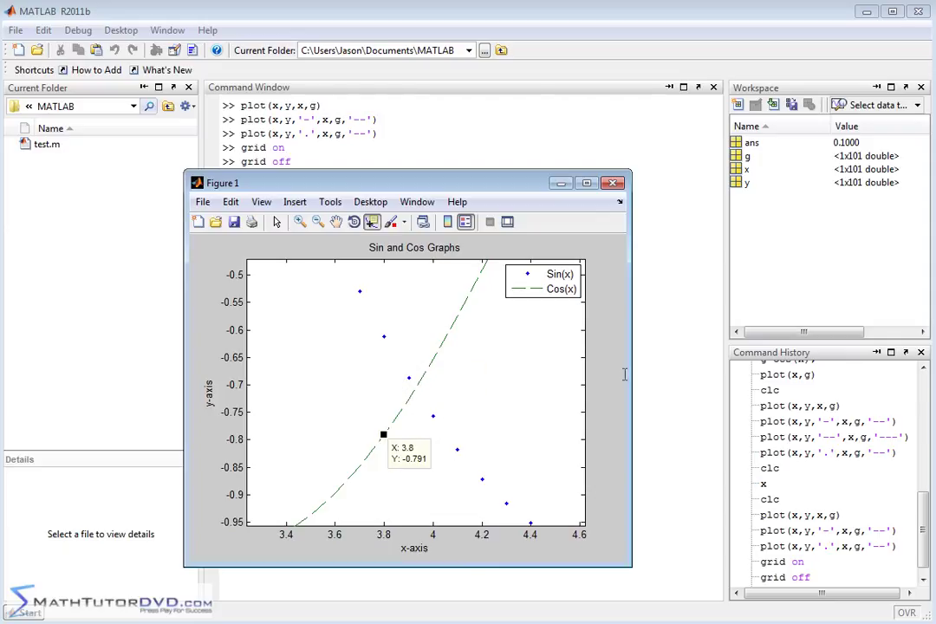
Step: Zoom out repeatedly until the plot shows the full x 0–10, y -1 to 1 range
{"action": "left_click", "coordinate": [318, 222]}
{"action": "left_click", "coordinate": [403, 388]}
{"action": "left_click", "coordinate": [405, 389]}
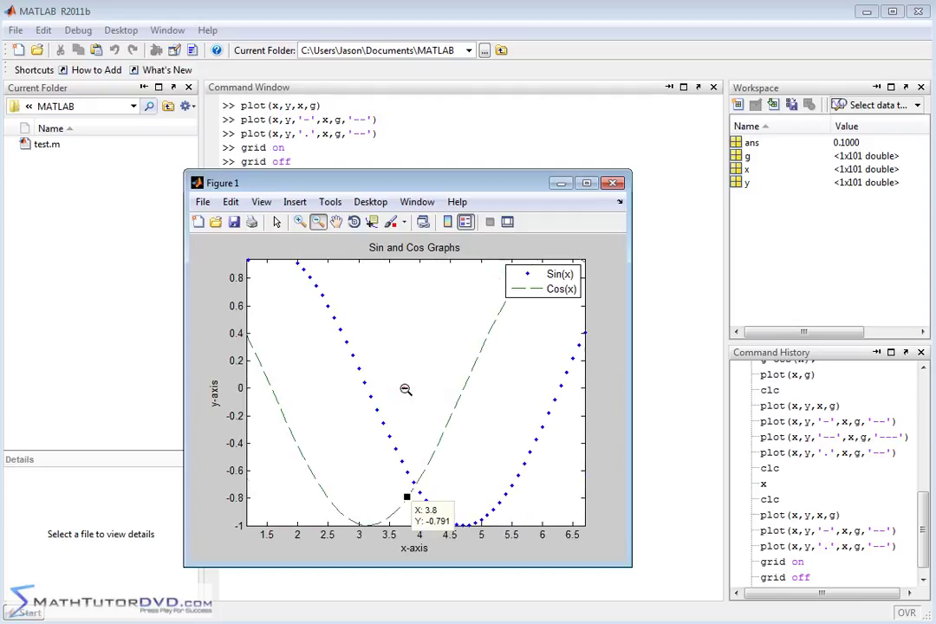
{"action": "left_click", "coordinate": [404, 389]}
{"action": "left_click", "coordinate": [407, 390]}
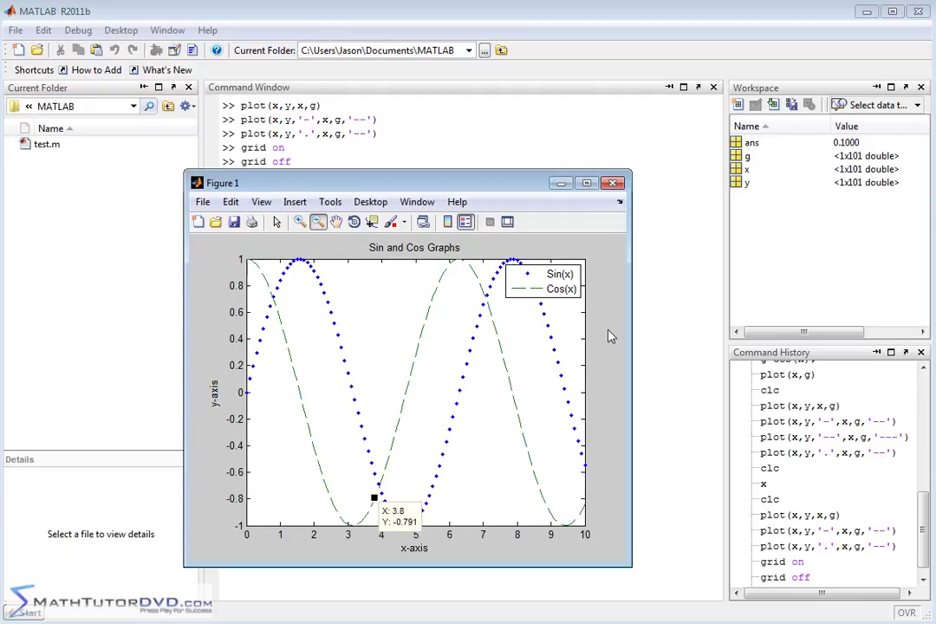